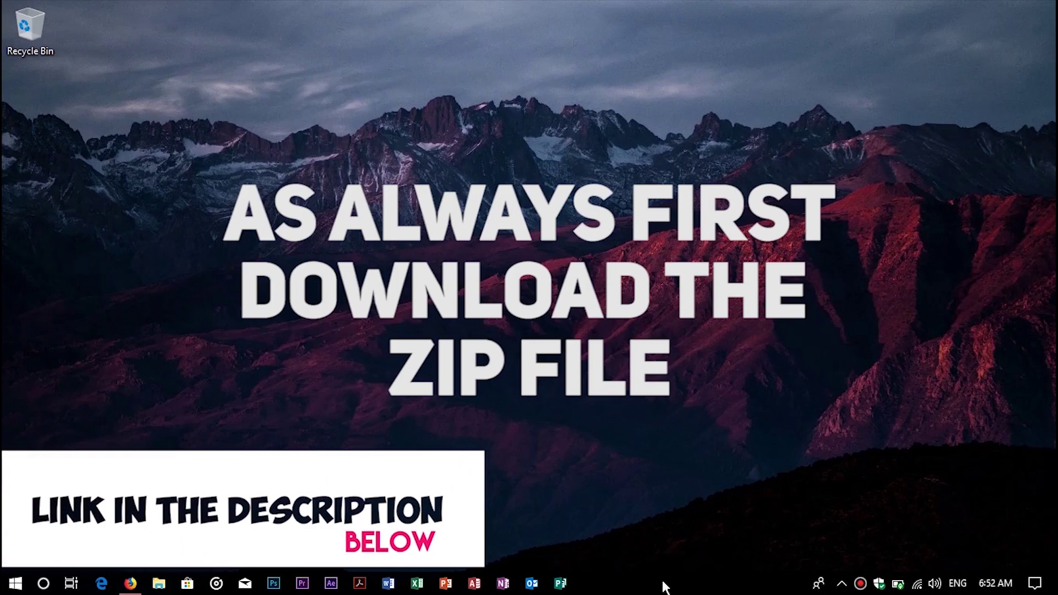
Step: Open the ADOBE AFTER EFFECTS folder inside the ZIP FILE SETUPS folder
{"action": "left_click", "coordinate": [158, 584]}
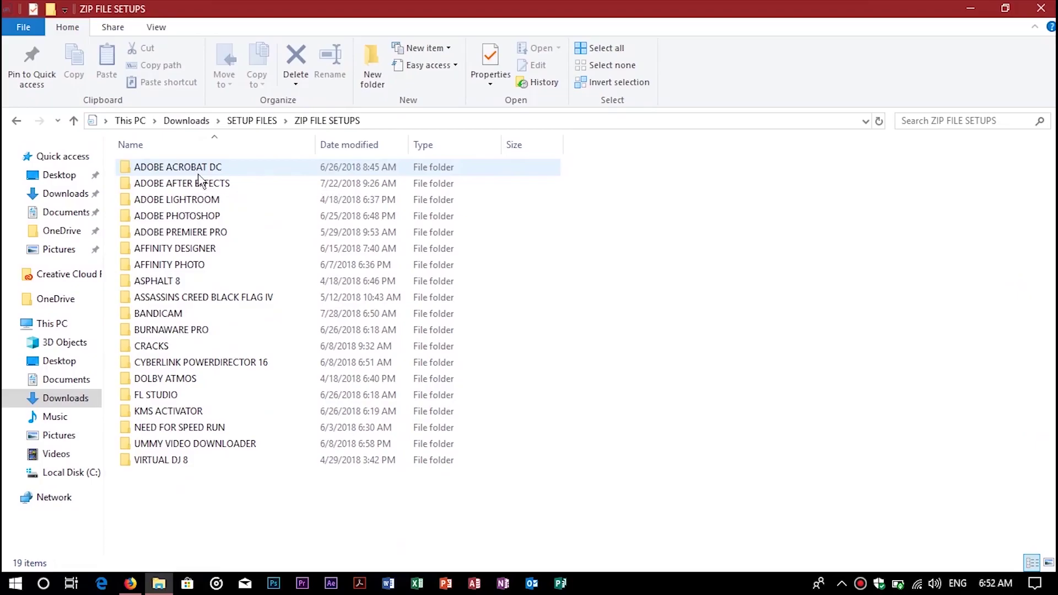
{"action": "double_click", "coordinate": [213, 182]}
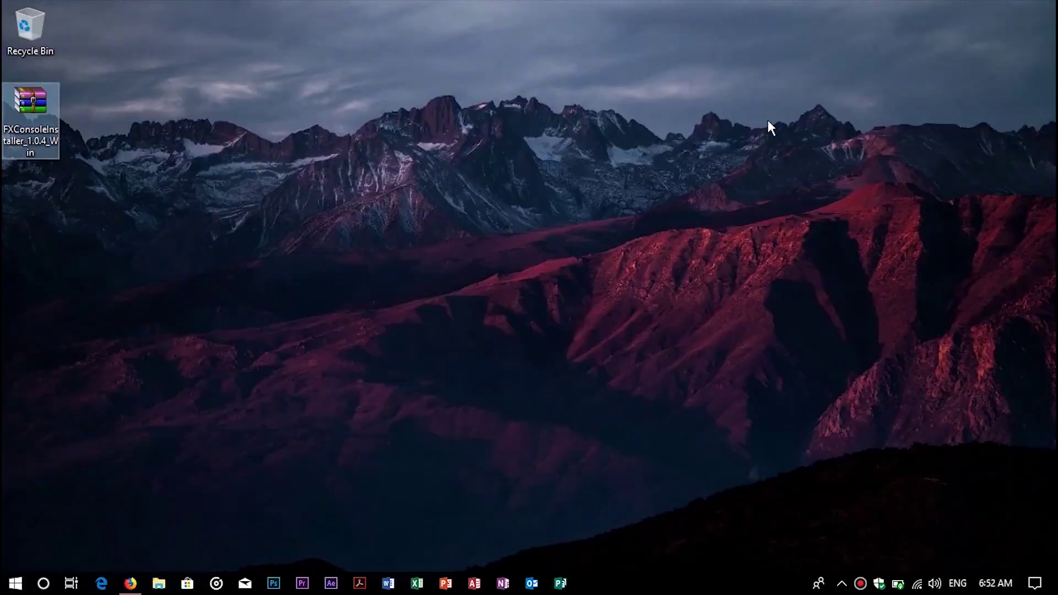
Step: Extract the FXConsoleInstaller_1.0.4_Win archive on the desktop and launch the installer from the extracted folder
{"action": "right_click", "coordinate": [22, 135]}
{"action": "left_click", "coordinate": [71, 211]}
{"action": "double_click", "coordinate": [28, 193]}
{"action": "left_click", "coordinate": [305, 171]}
{"action": "double_click", "coordinate": [307, 177]}
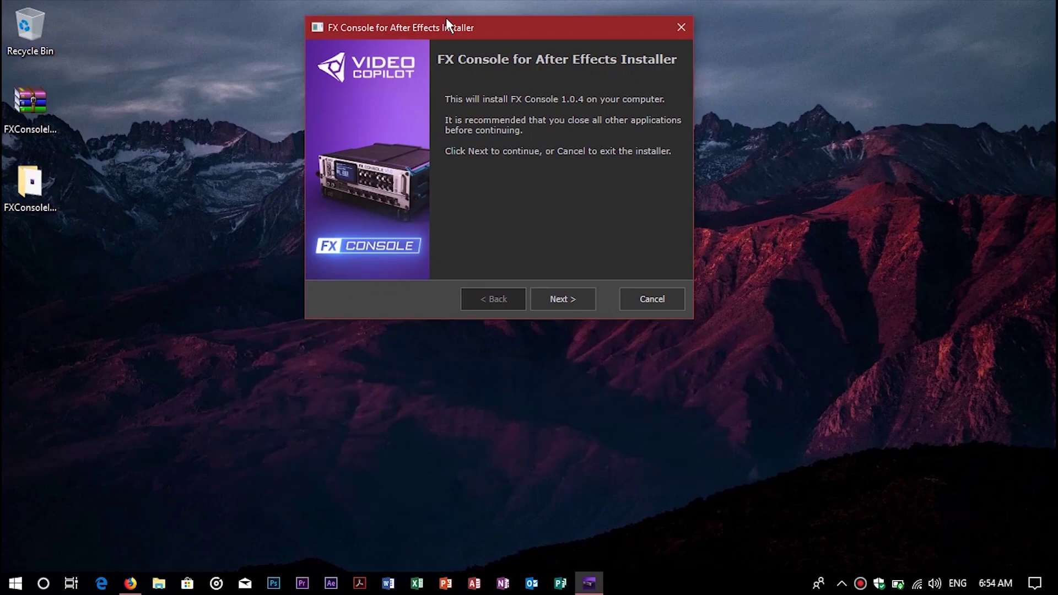
Step: Install FX Console for After Effects CC2018 only, without a custom path, and finish the installer
{"action": "left_click", "coordinate": [551, 296]}
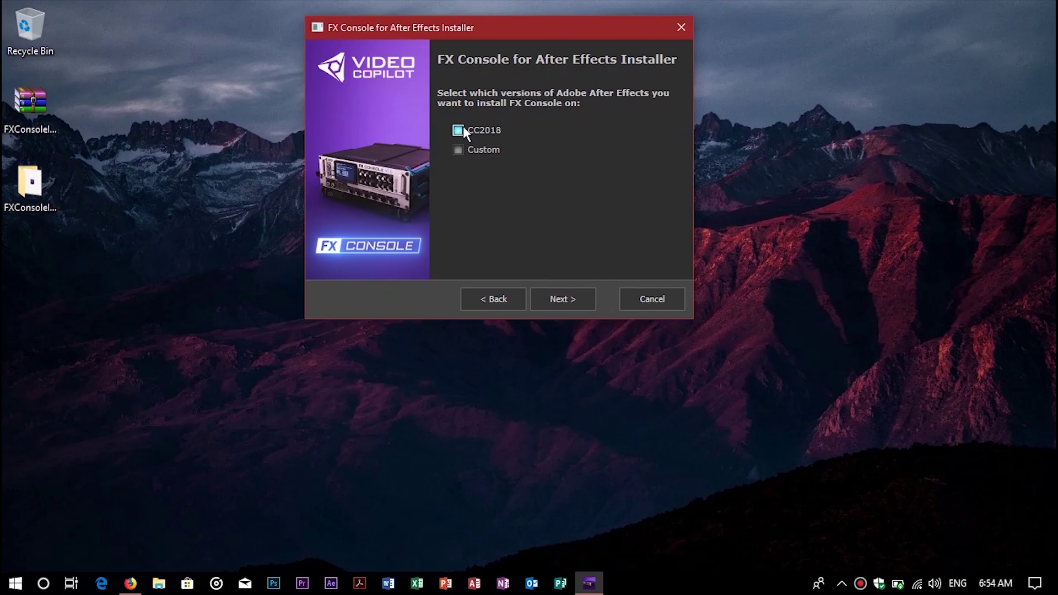
{"action": "left_click", "coordinate": [466, 145]}
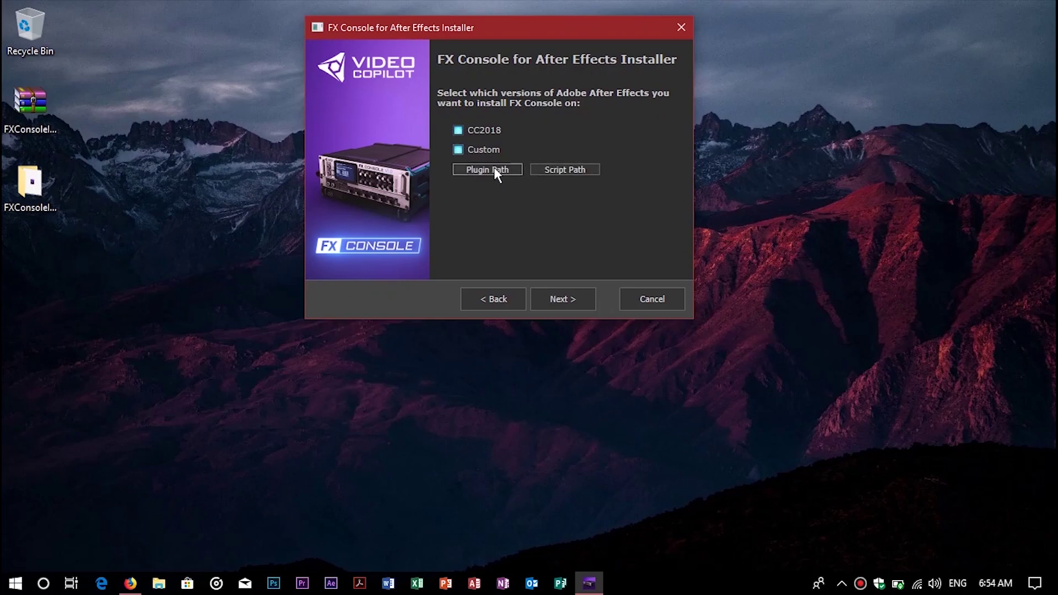
{"action": "left_click", "coordinate": [465, 130]}
{"action": "left_click", "coordinate": [459, 148]}
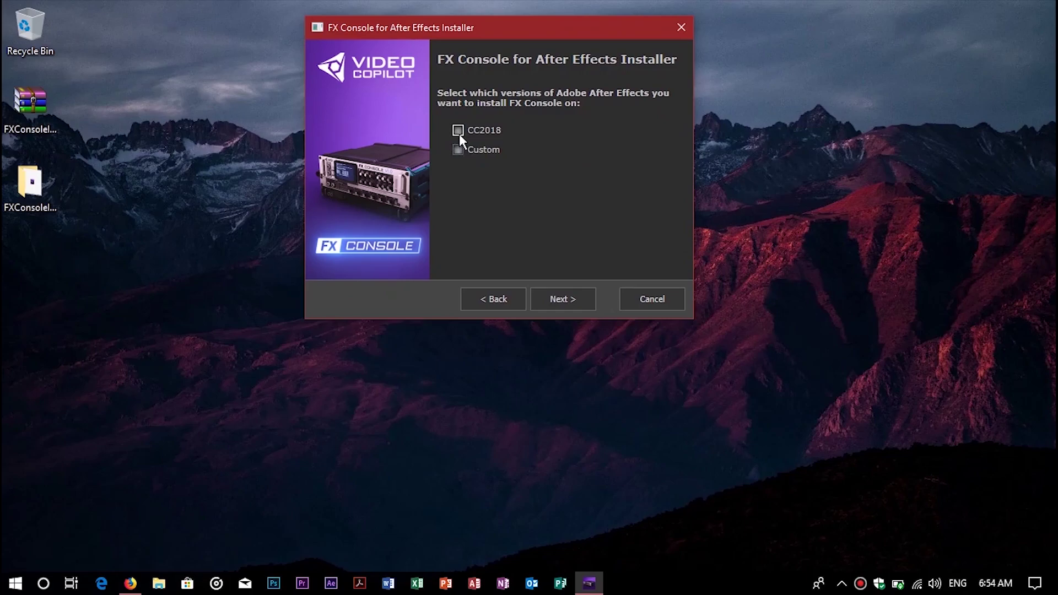
{"action": "left_click", "coordinate": [589, 300]}
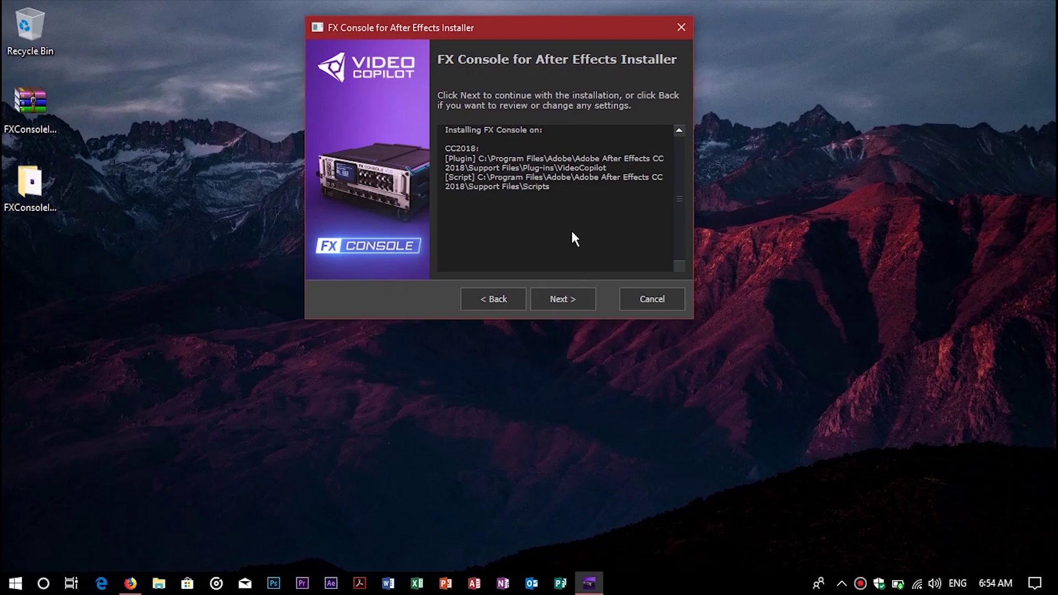
{"action": "left_click", "coordinate": [563, 303]}
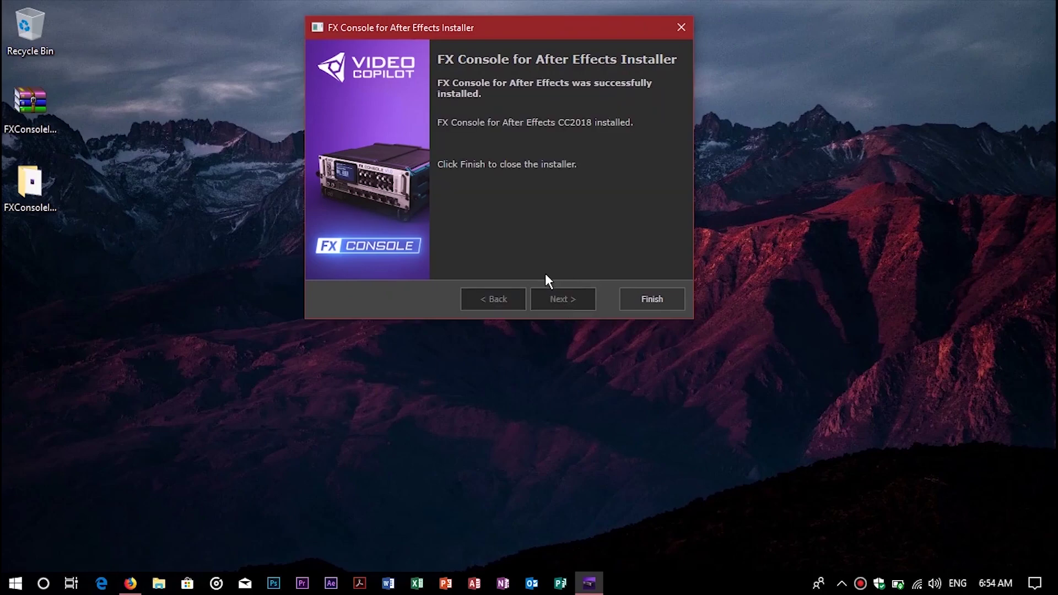
{"action": "left_click", "coordinate": [641, 300]}
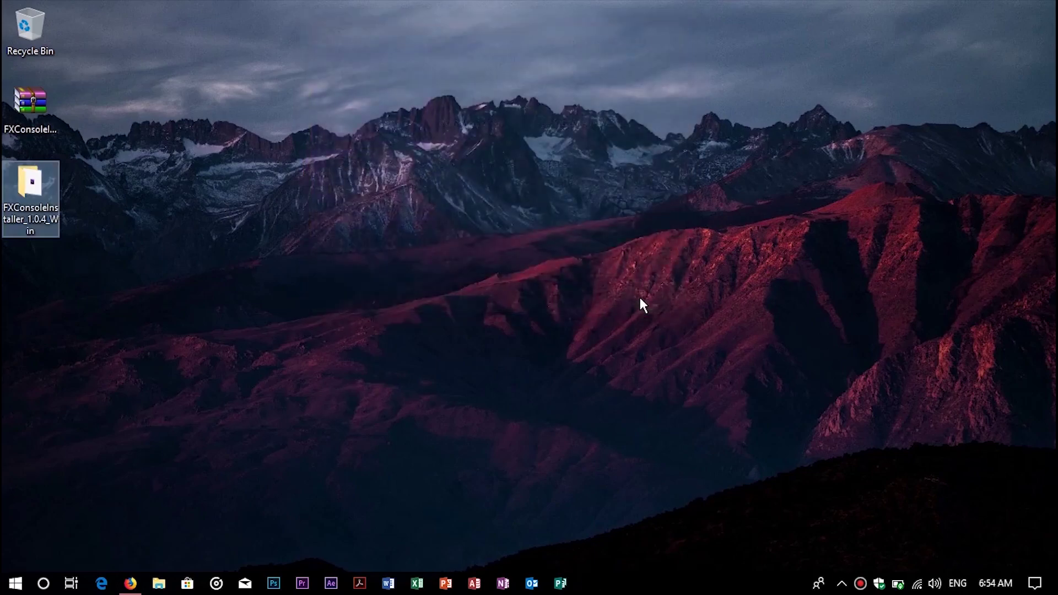
{"action": "left_click", "coordinate": [639, 301]}
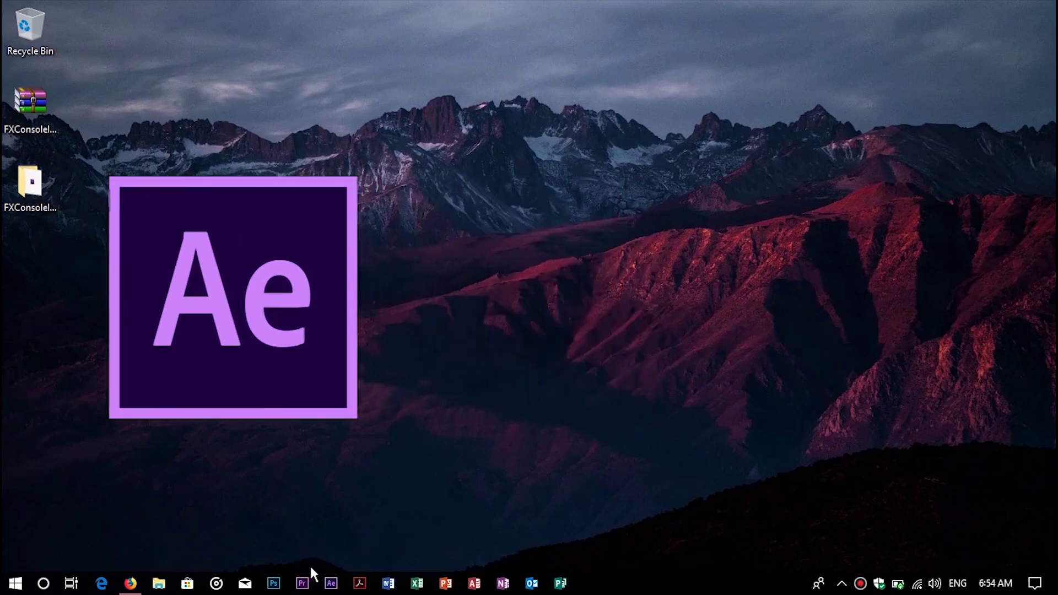
Step: Launch After Effects and create a new 1920 x 1080 composition named "Effects tutorial"
{"action": "left_click", "coordinate": [331, 584]}
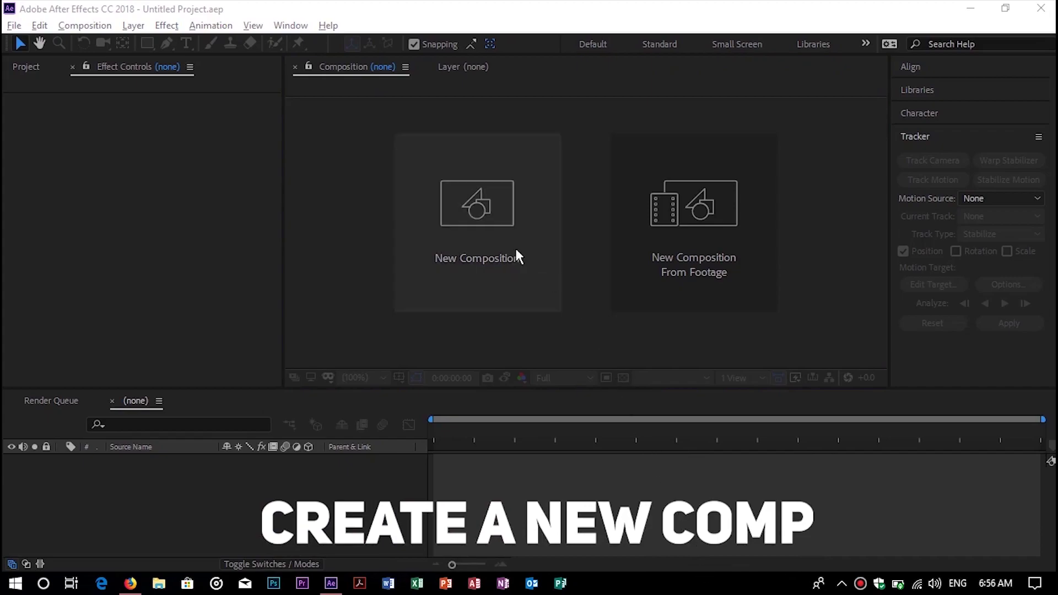
{"action": "left_click", "coordinate": [492, 216]}
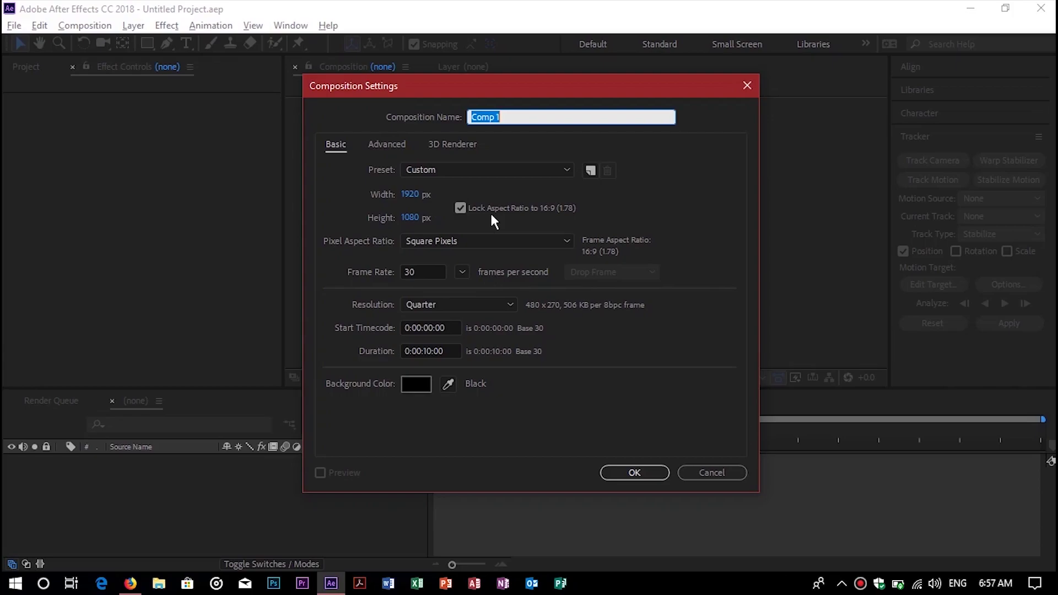
{"action": "type", "text": "Effects tutorial"}
{"action": "left_click", "coordinate": [634, 473]}
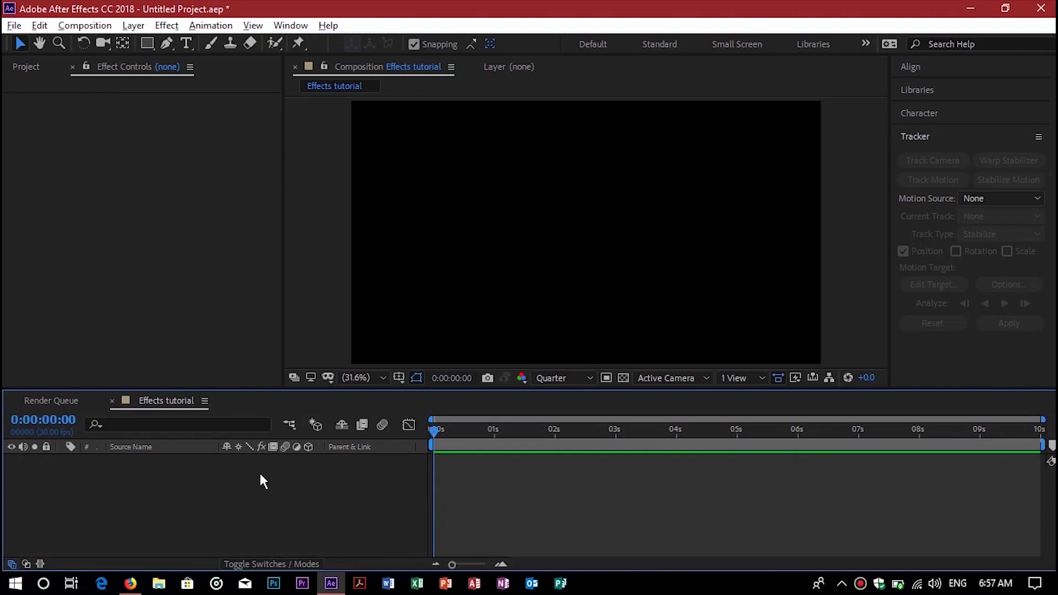
Step: Add a new composition-sized solid layer with the turquoise color 00C687
{"action": "right_click", "coordinate": [260, 473]}
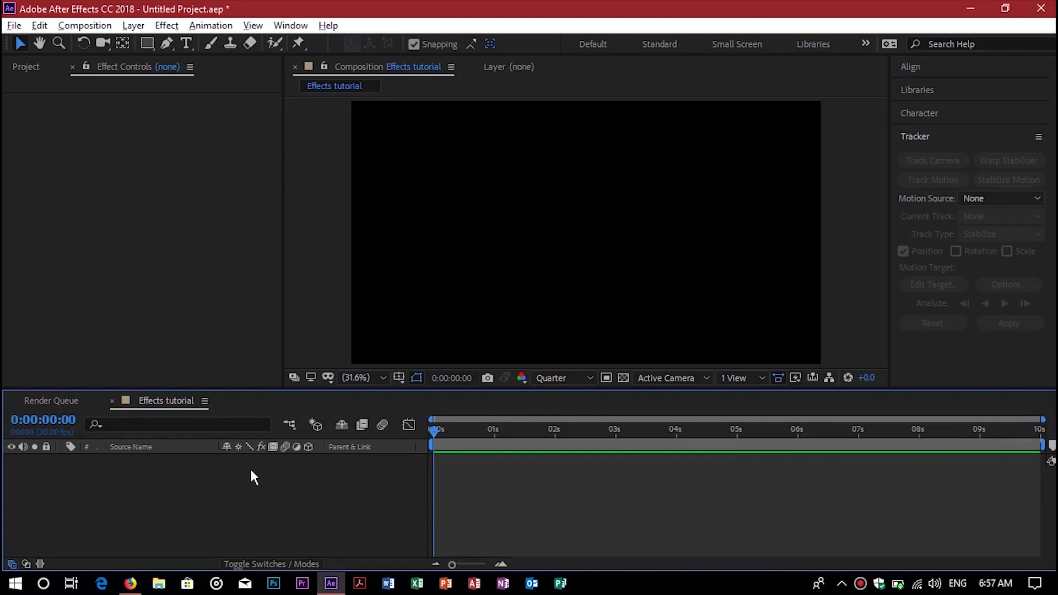
{"action": "right_click", "coordinate": [148, 458]}
{"action": "mouse_move", "coordinate": [183, 297]}
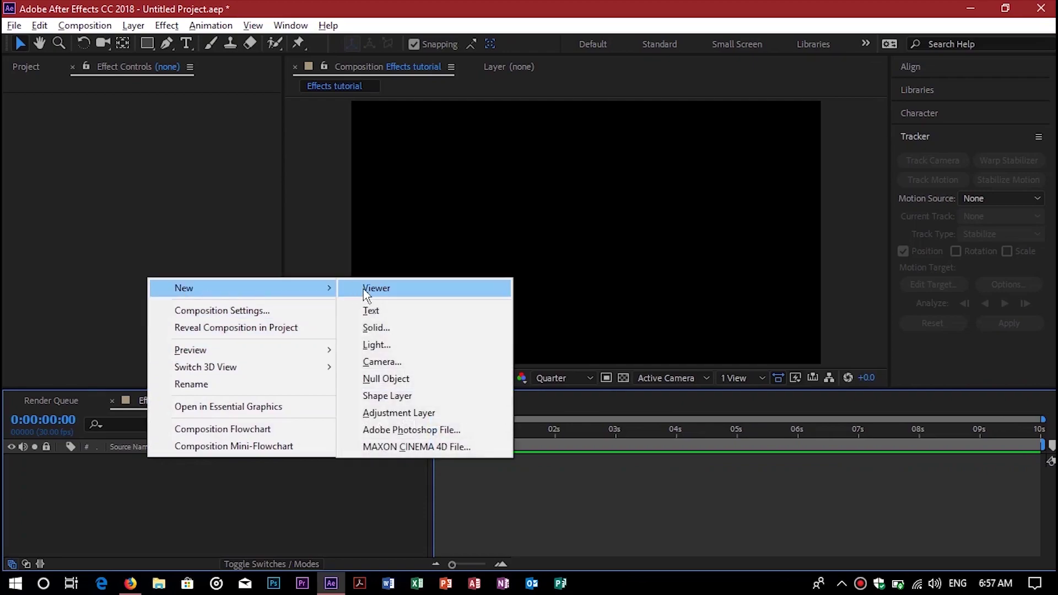
{"action": "left_click", "coordinate": [370, 328]}
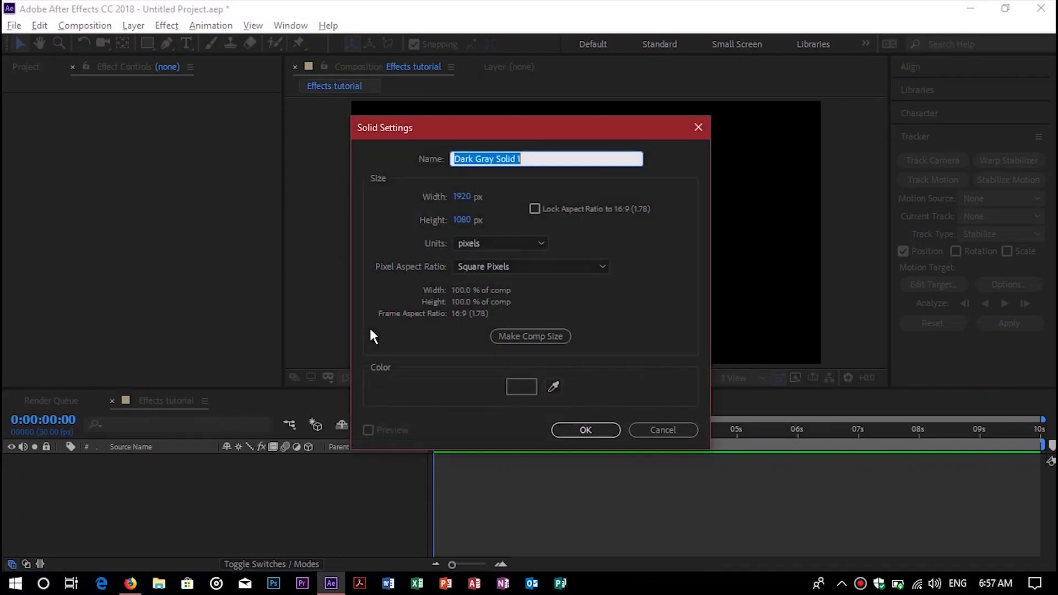
{"action": "left_click", "coordinate": [522, 390]}
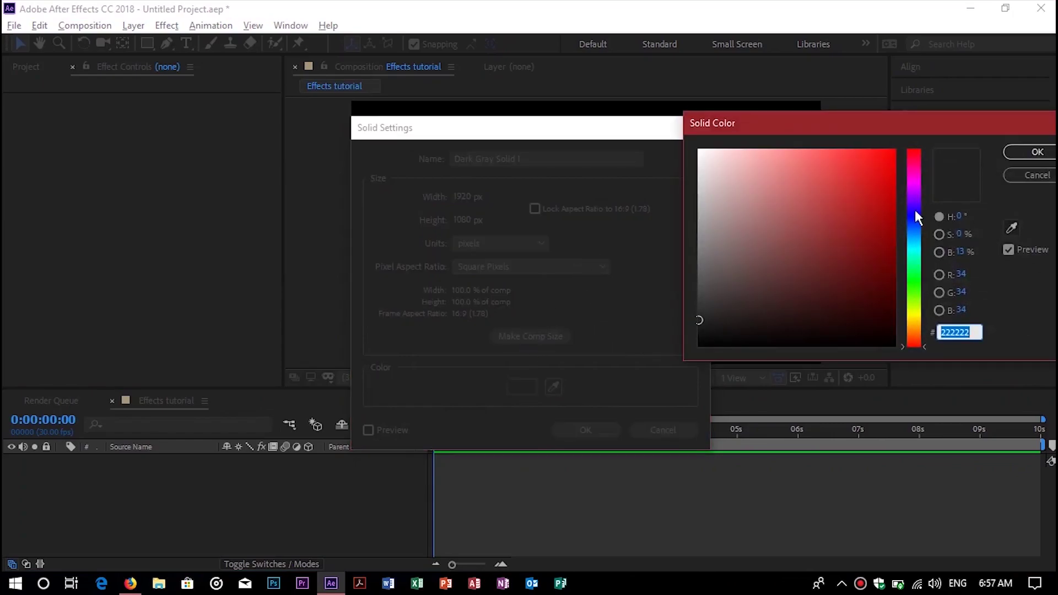
{"action": "left_click", "coordinate": [914, 239]}
{"action": "left_click_drag", "start_coordinate": [914, 247], "coordinate": [916, 258]}
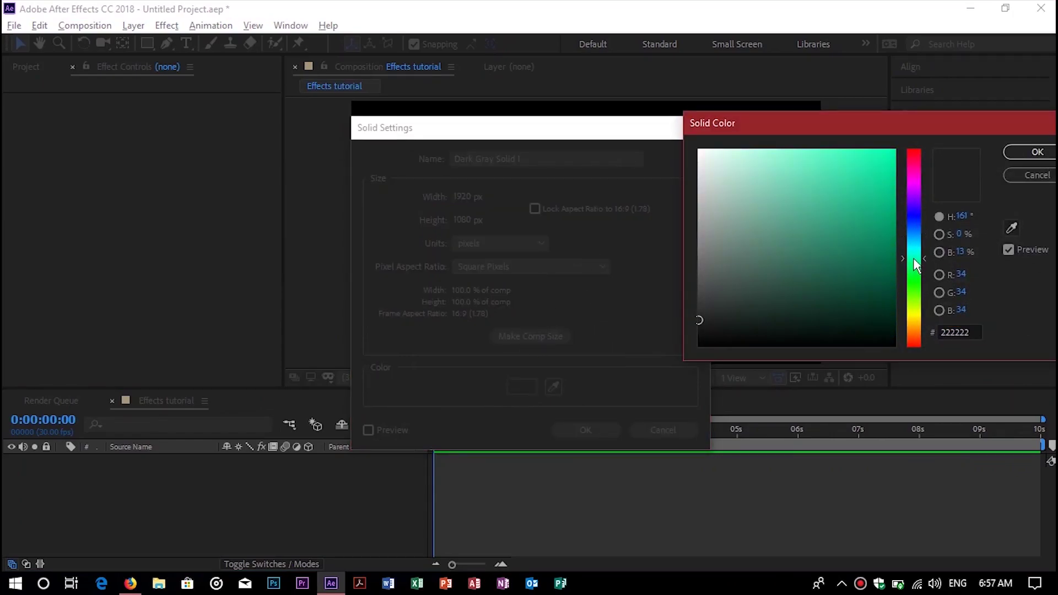
{"action": "left_click_drag", "start_coordinate": [861, 202], "coordinate": [903, 193]}
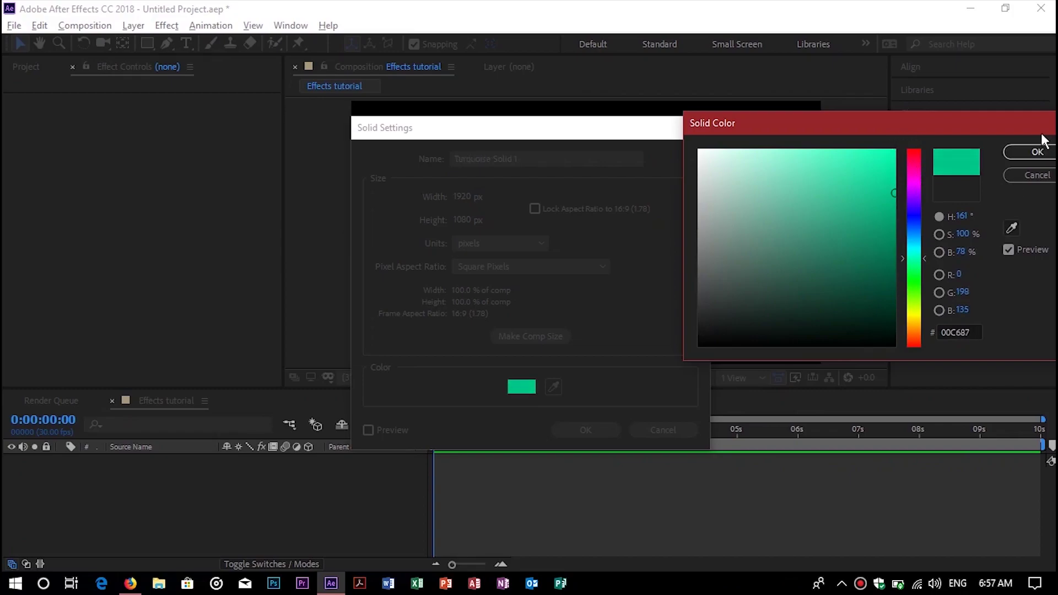
{"action": "left_click", "coordinate": [1027, 155]}
{"action": "left_click", "coordinate": [600, 431]}
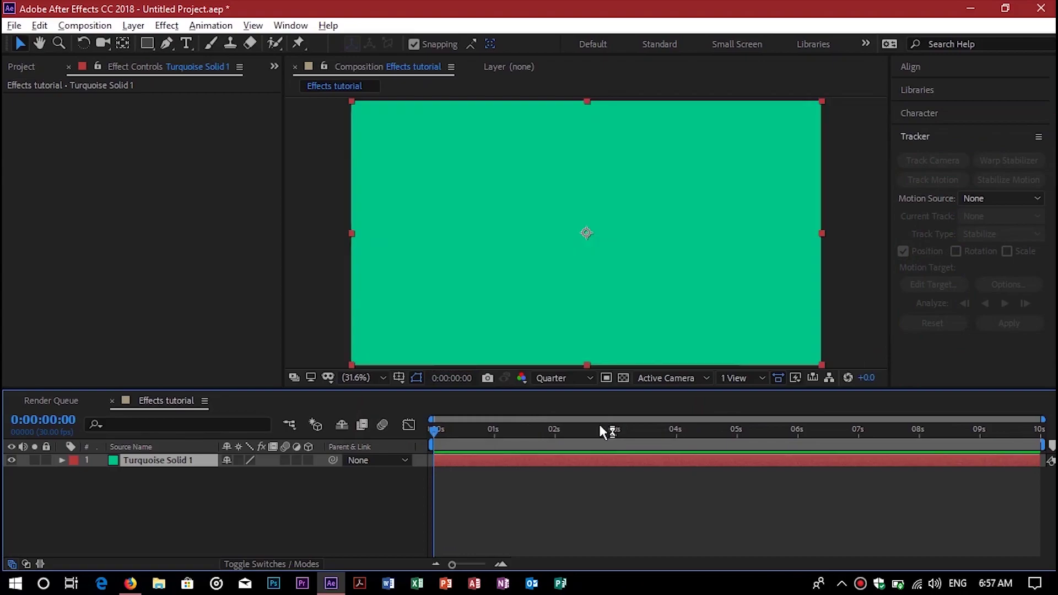
{"action": "left_click", "coordinate": [149, 483]}
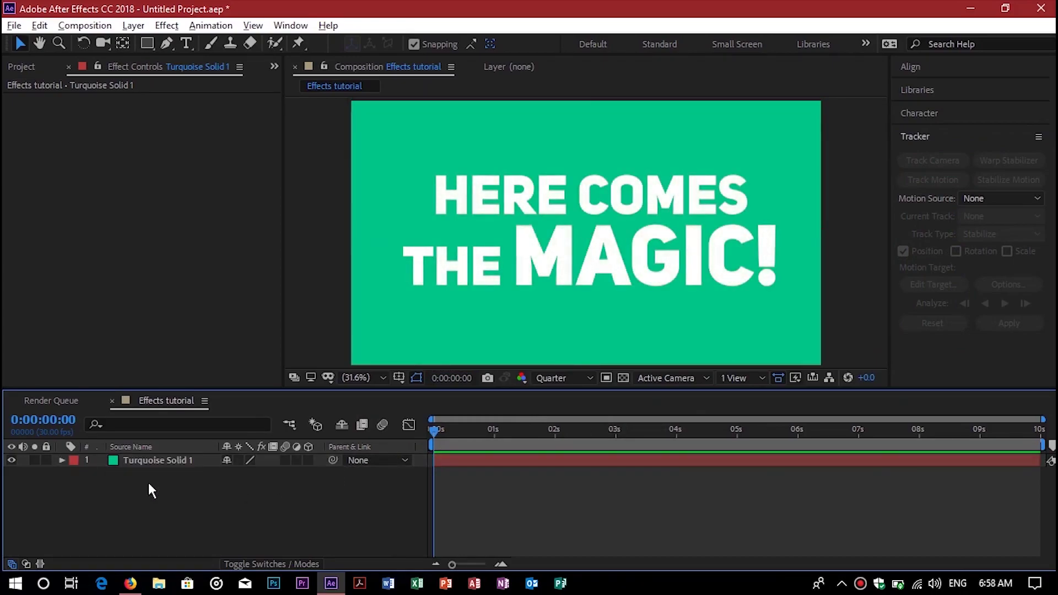
Step: Search FX Console for "color" and apply the Color Balance effect to the turquoise solid
{"action": "left_click", "coordinate": [85, 461]}
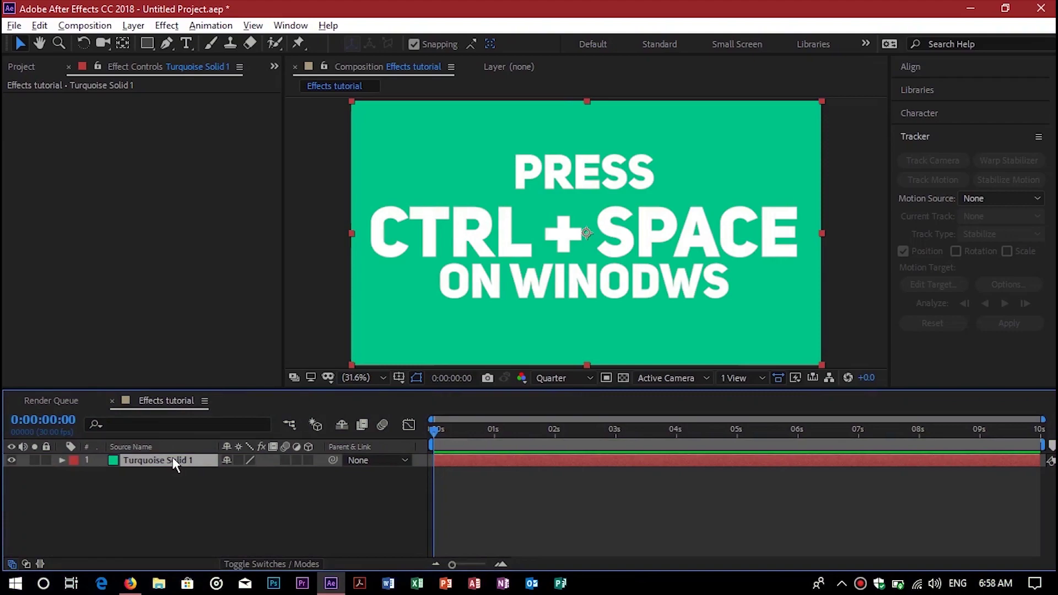
{"action": "key", "text": "ctrl+space"}
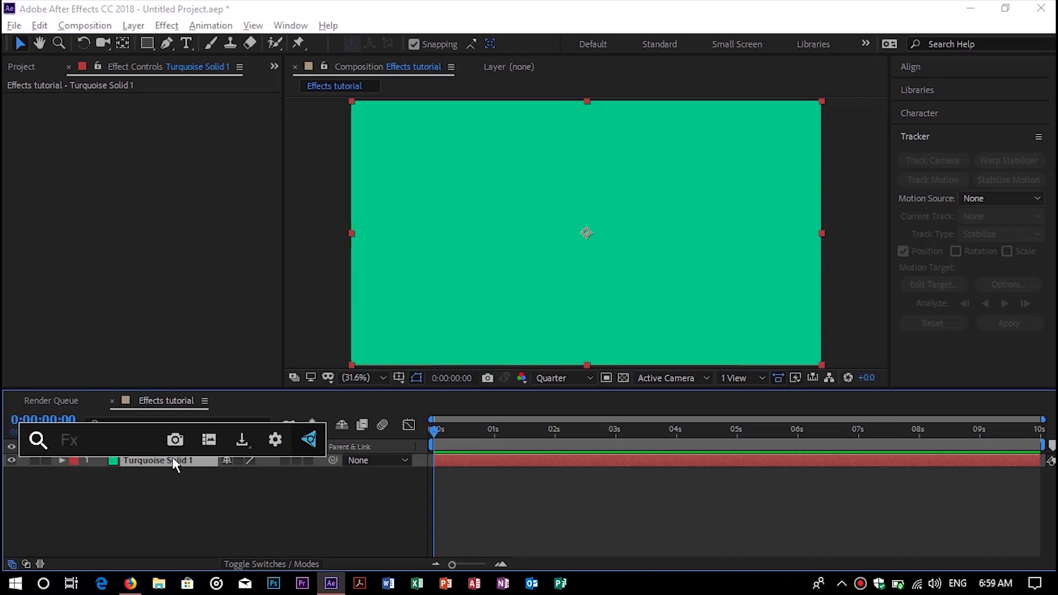
{"action": "type", "text": "colo"}
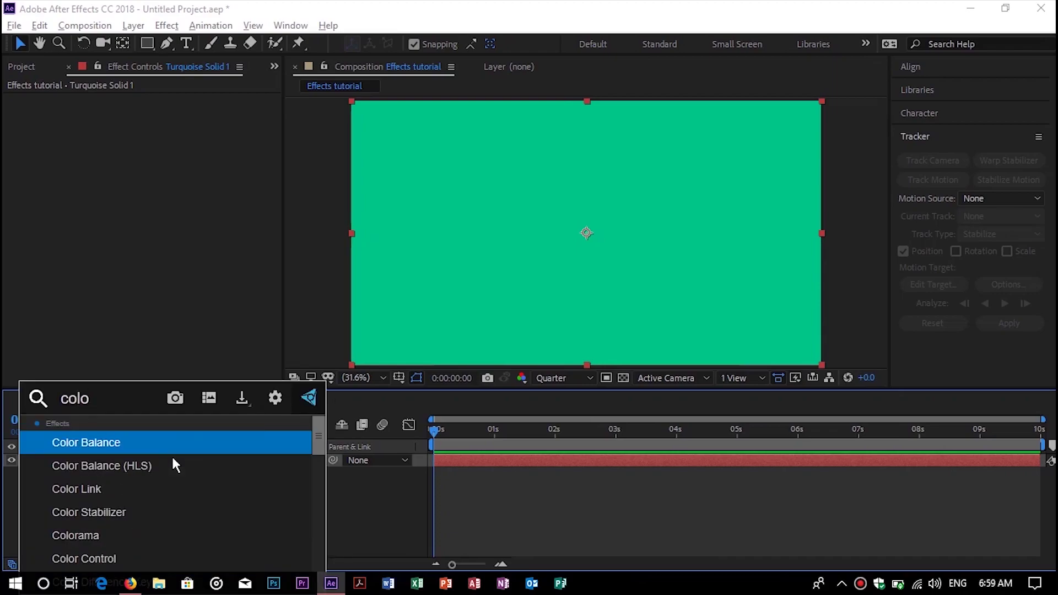
{"action": "type", "text": "r change"}
{"action": "key", "text": "BackSpace"}
{"action": "key", "text": "BackSpace"}
{"action": "key", "text": "BackSpace"}
{"action": "key", "text": "BackSpace"}
{"action": "key", "text": "BackSpace"}
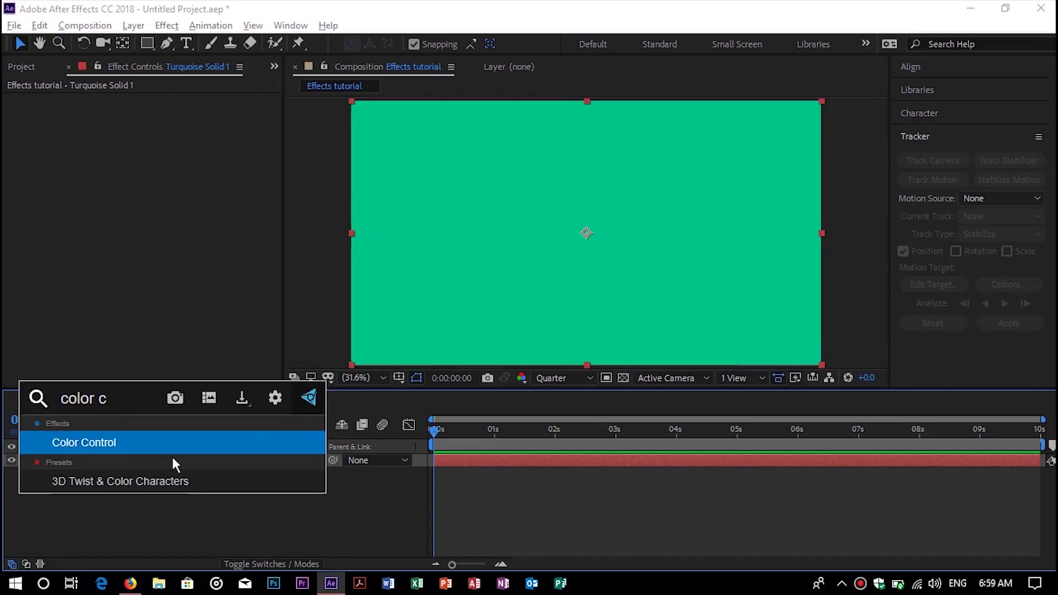
{"action": "key", "text": "BackSpace"}
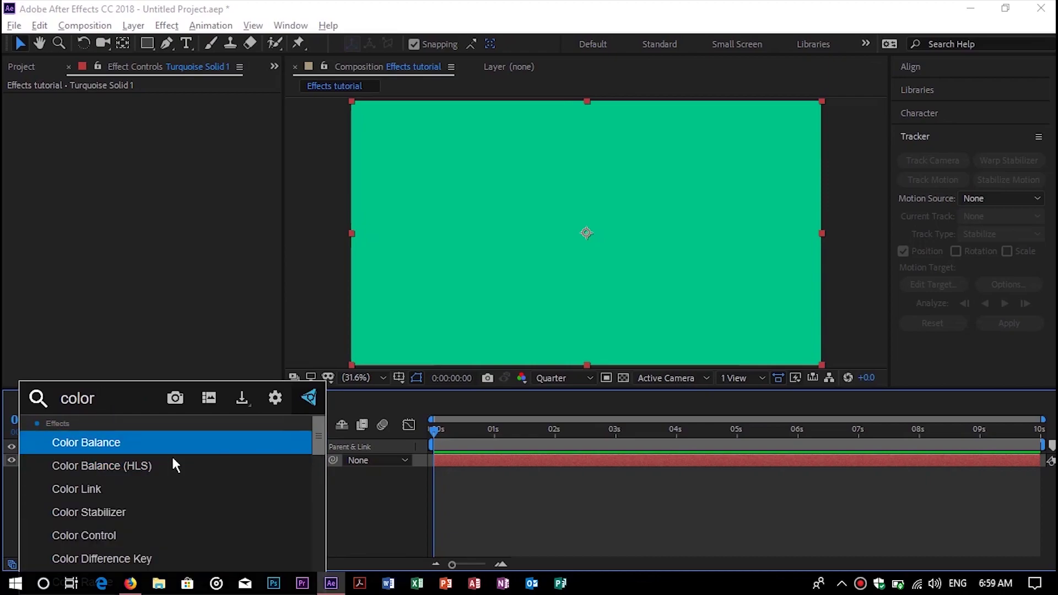
{"action": "key", "text": "Return"}
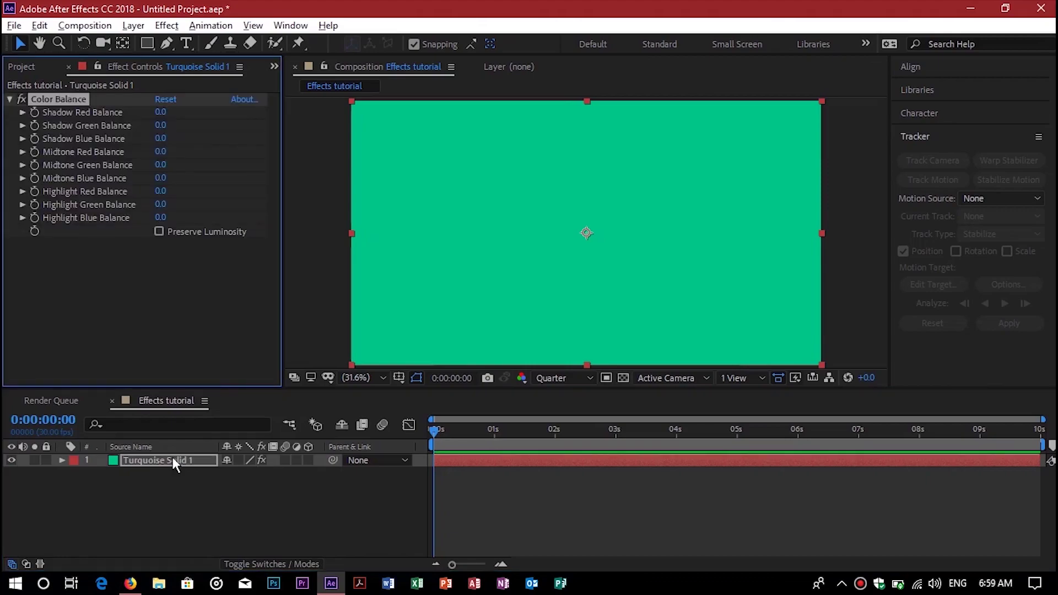
Step: Set Color Balance's Shadow Red Balance and Highlight Blue Balance to 100 and enable Preserve Luminosity
{"action": "left_click_drag", "start_coordinate": [161, 112], "coordinate": [213, 108]}
{"action": "left_click", "coordinate": [159, 232]}
{"action": "left_click_drag", "start_coordinate": [160, 220], "coordinate": [252, 214]}
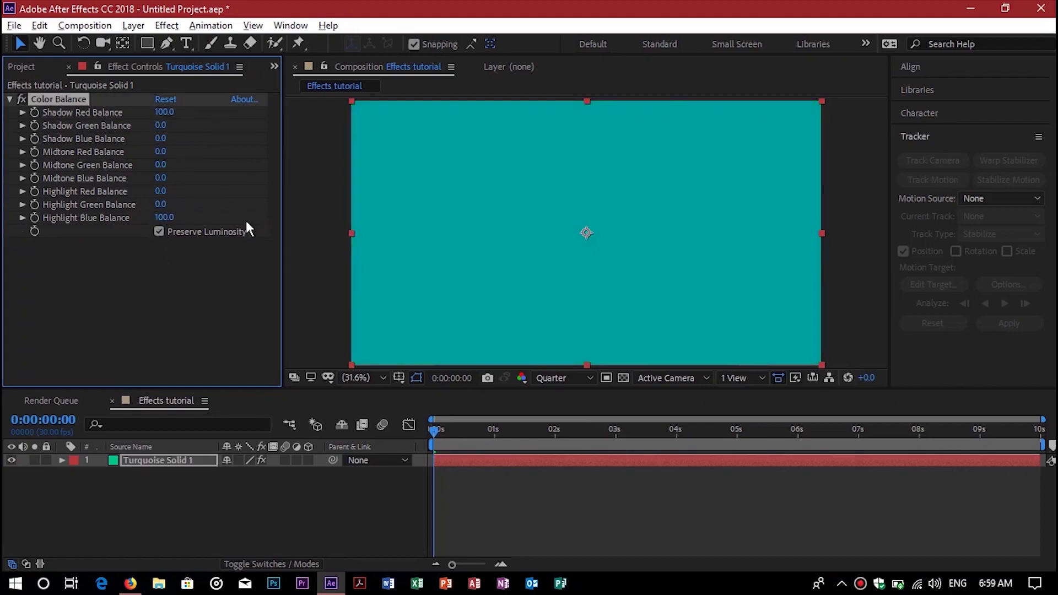
Step: Apply the Tint effect to the turquoise solid through the FX Console search
{"action": "left_click", "coordinate": [187, 459]}
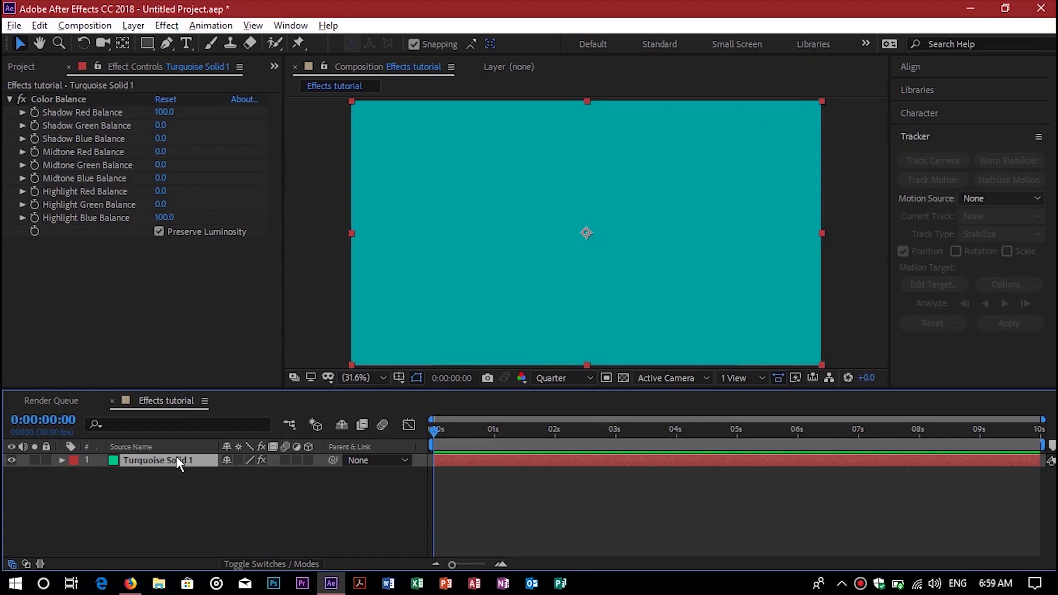
{"action": "key", "text": "ctrl+space"}
{"action": "type", "text": "tint"}
{"action": "key", "text": "Return"}
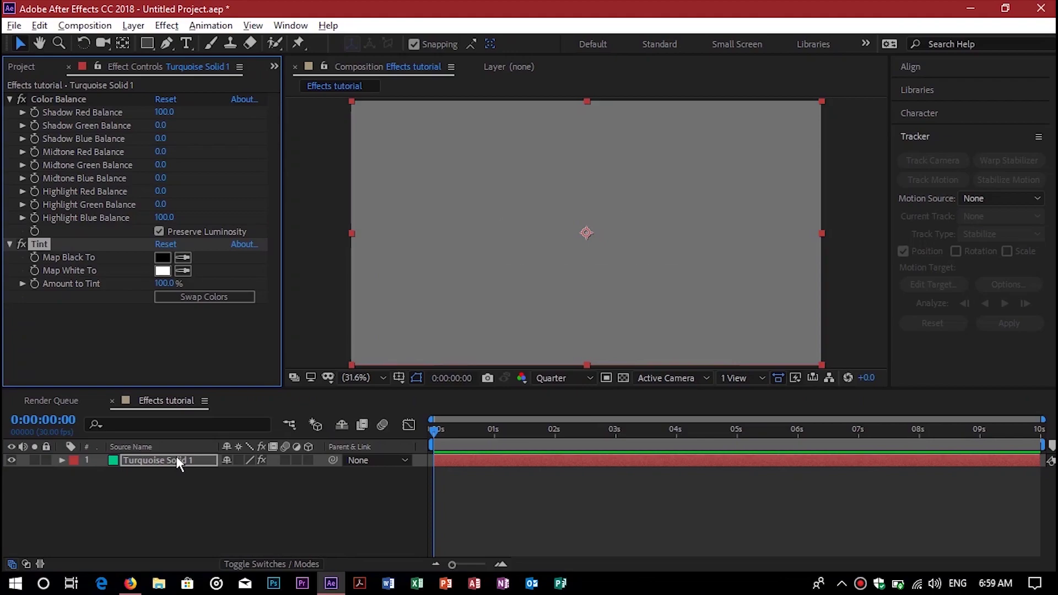
{"action": "left_click", "coordinate": [183, 496]}
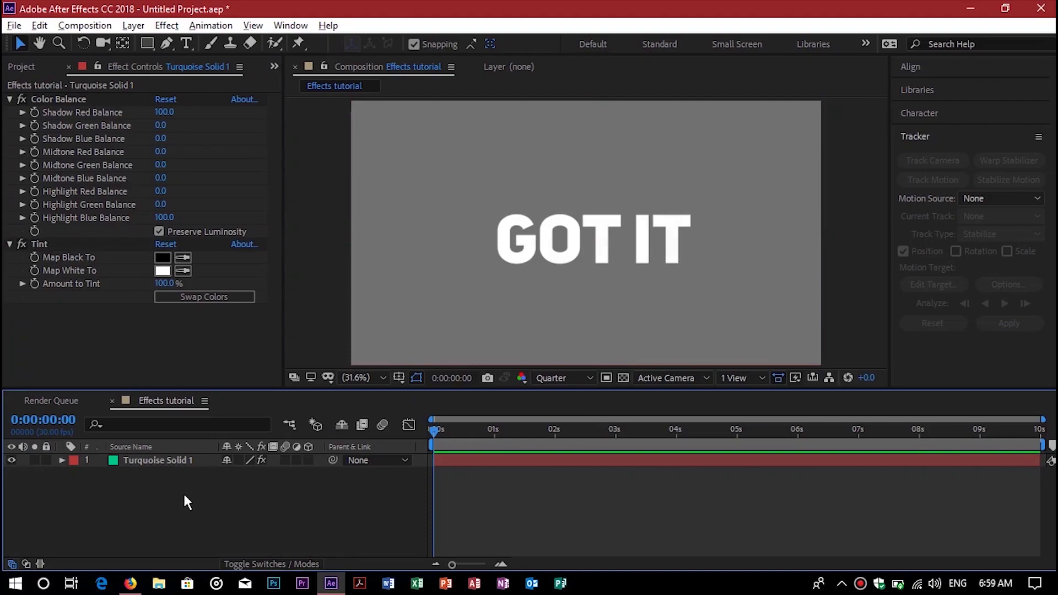
Step: Apply the CC Bubbles effect to the turquoise solid by searching FX Console for "bubbl"
{"action": "left_click", "coordinate": [194, 461]}
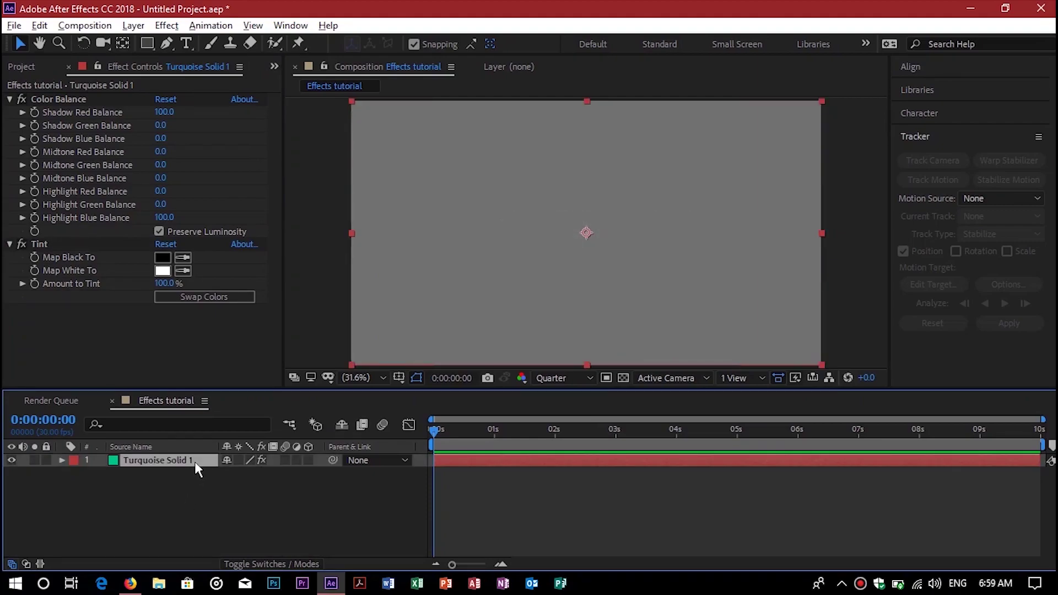
{"action": "key", "text": "ctrl+space"}
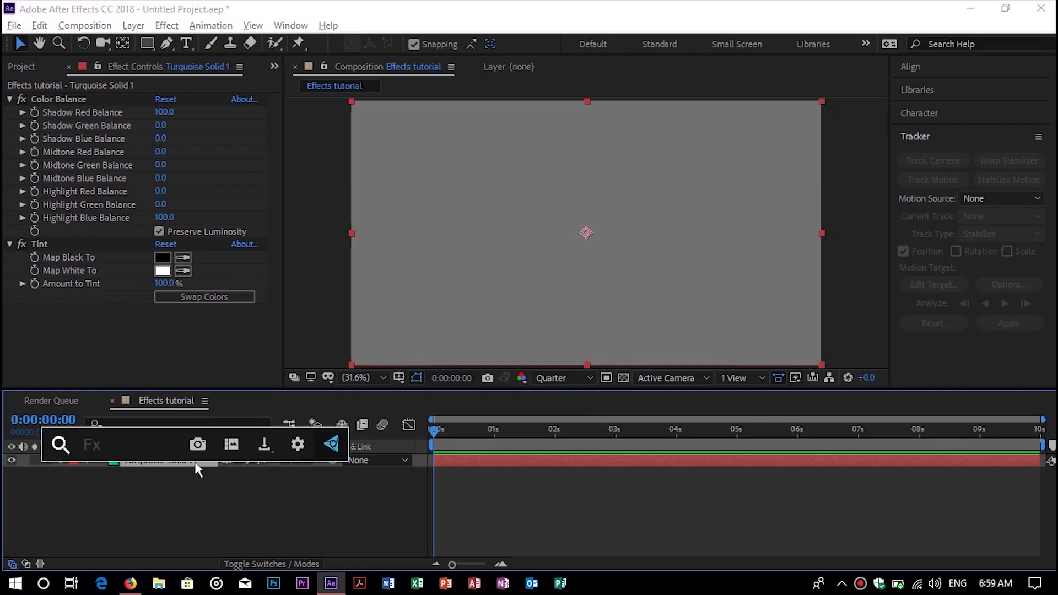
{"action": "type", "text": "bubbl"}
{"action": "key", "text": "Return"}
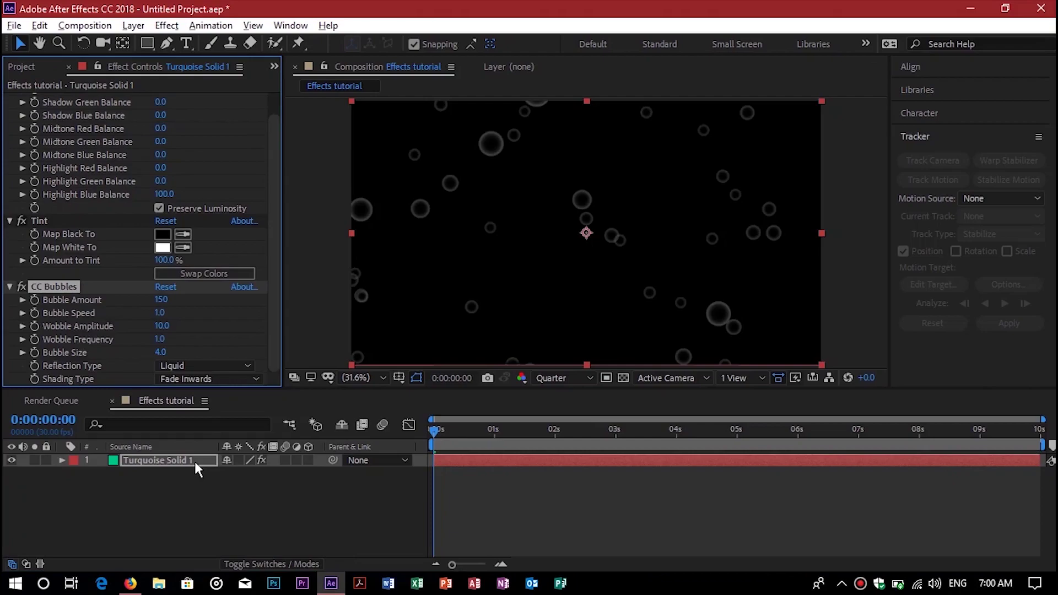
Step: Set the CC Bubbles Bubble Amount to 286 and minimize the After Effects window
{"action": "left_click_drag", "start_coordinate": [160, 301], "coordinate": [253, 290]}
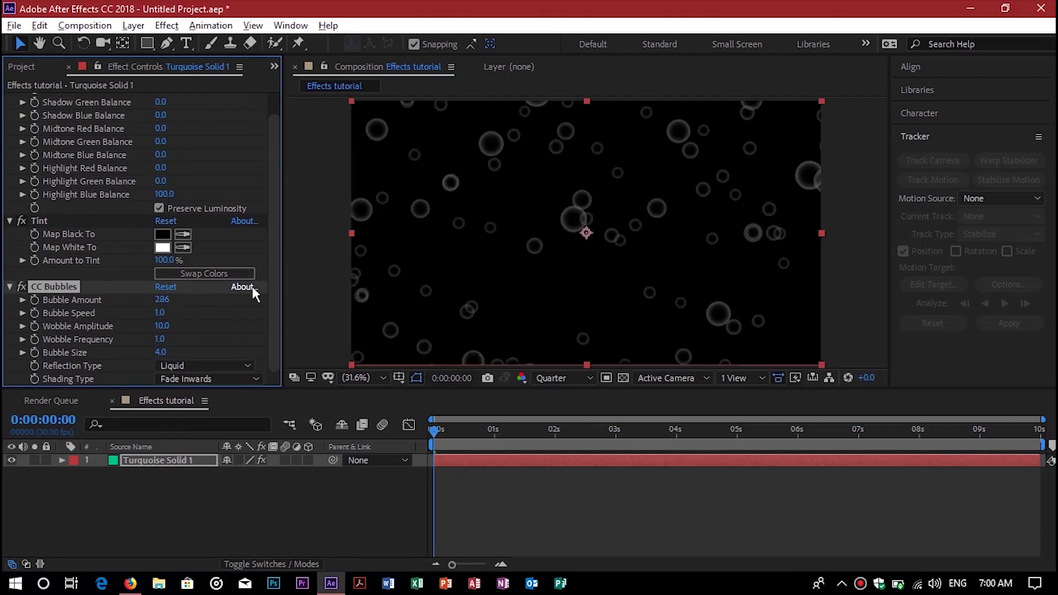
{"action": "left_click", "coordinate": [262, 528]}
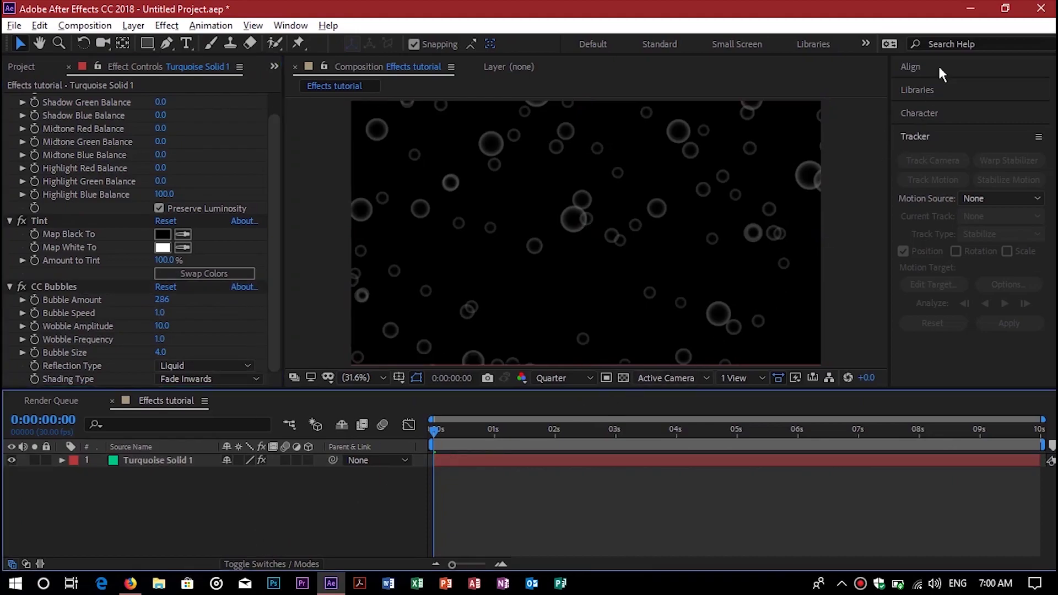
{"action": "left_click", "coordinate": [972, 8]}
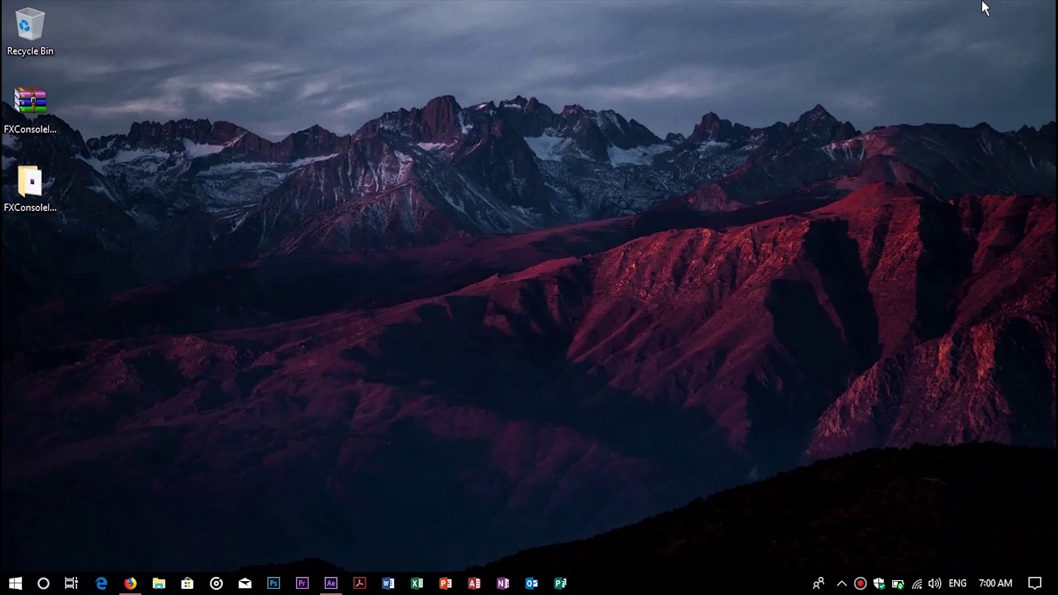